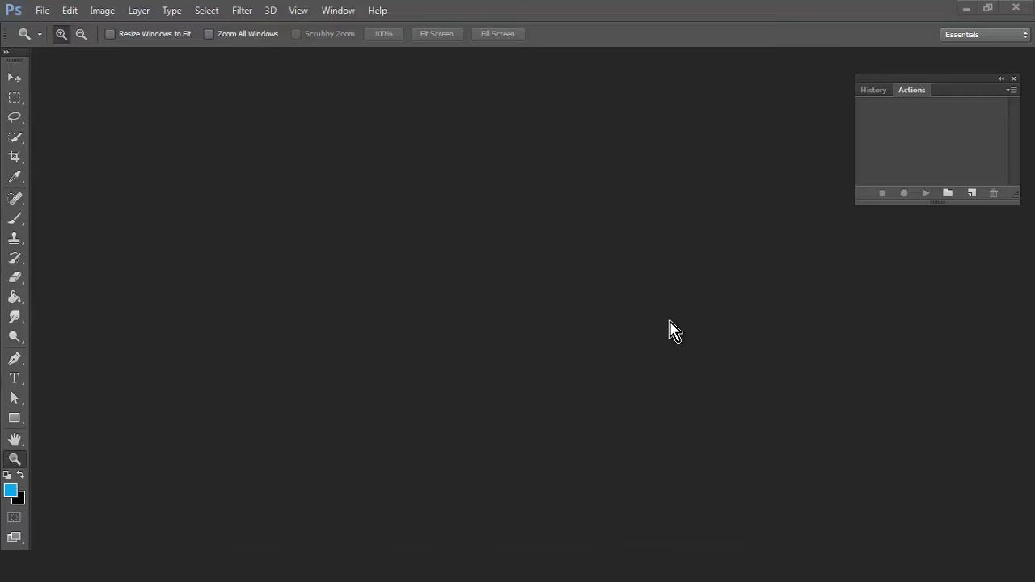
# - Bring up the Open dialog showing the images in the Add white border folder
pyautogui.doubleClick(434, 280)
# - Open the Affiliates Earning image from the Open dialog
pyautogui.click(217, 146)
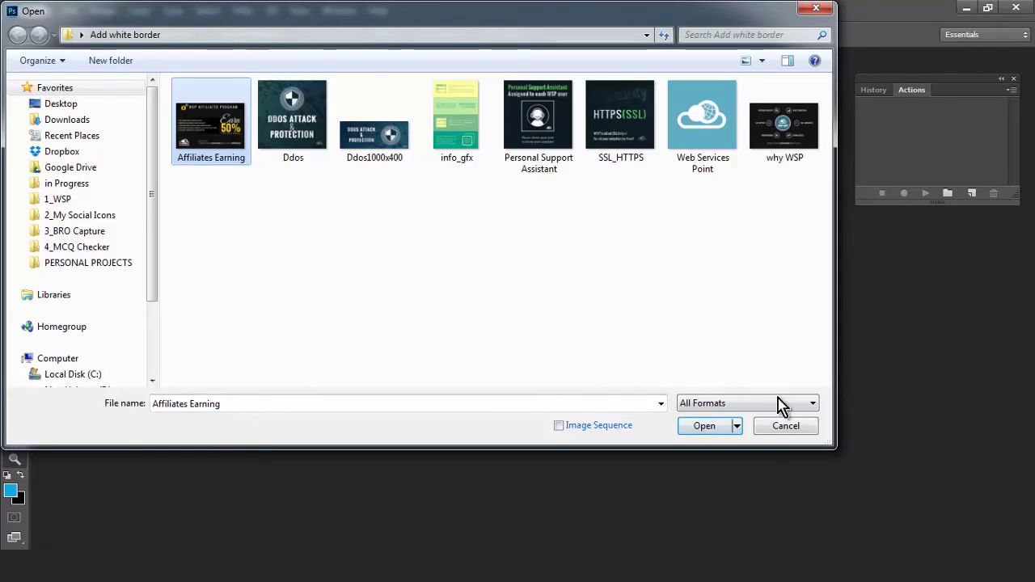
pyautogui.click(708, 428)
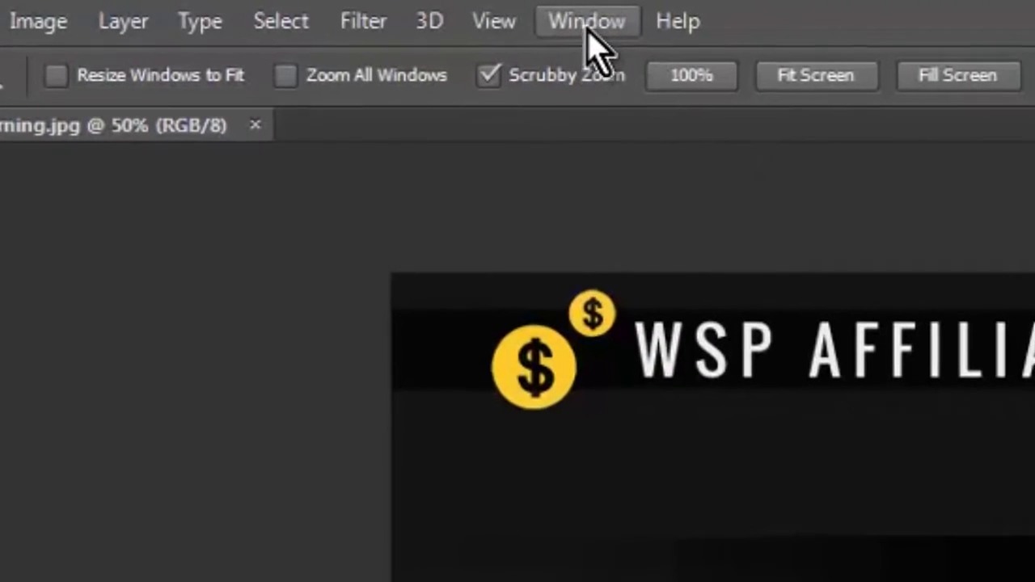
# - Create a new action set named 'Manjinder Singh' in the Actions panel
pyautogui.click(591, 29)
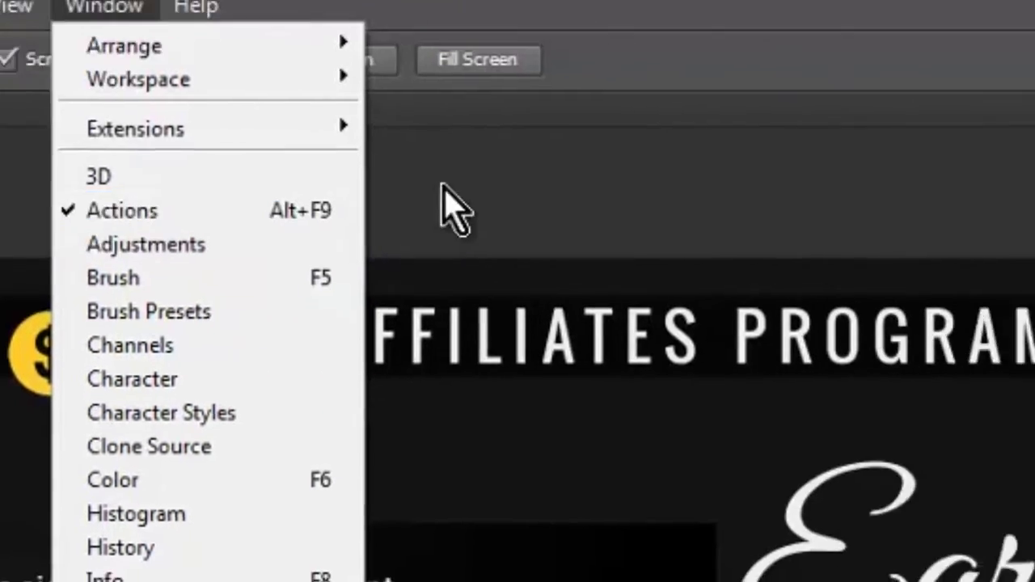
pyautogui.click(613, 231)
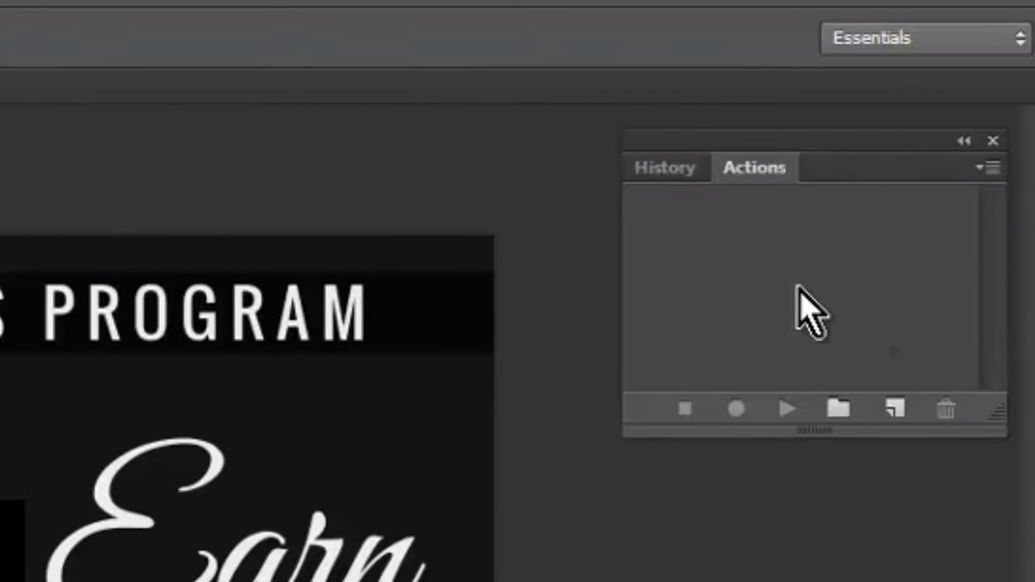
pyautogui.click(838, 410)
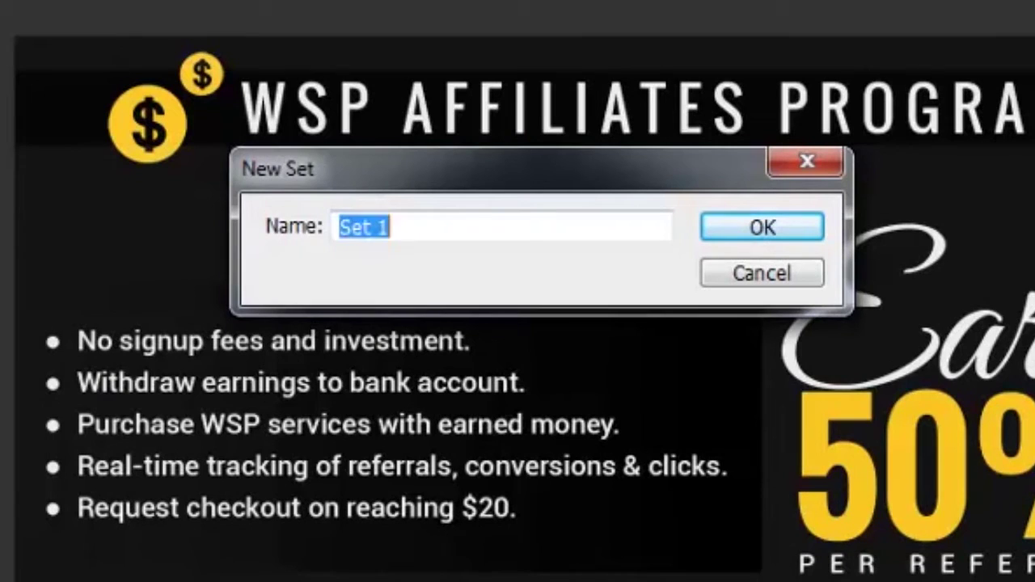
pyautogui.write('Ma')
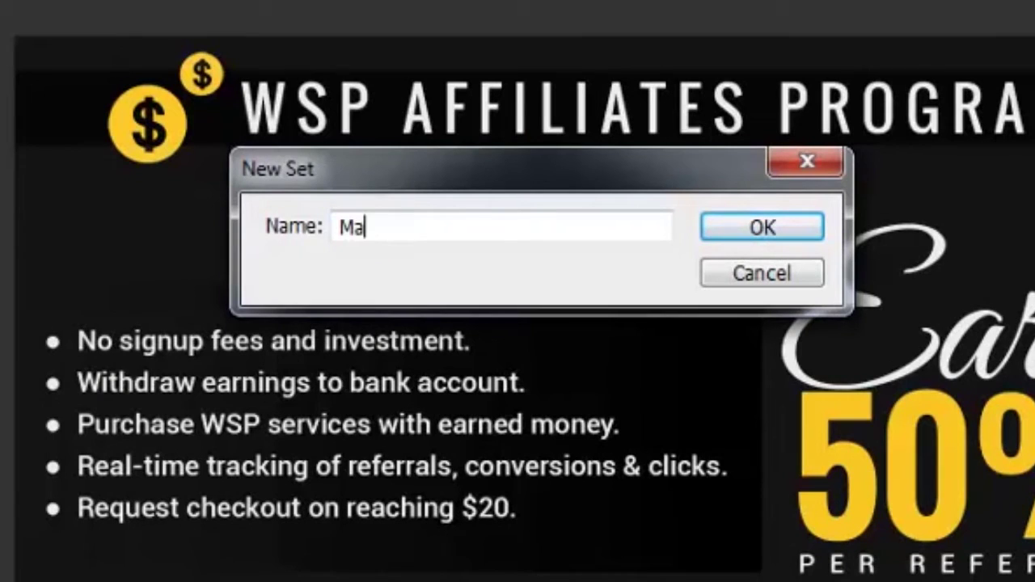
pyautogui.write('njinder Sin')
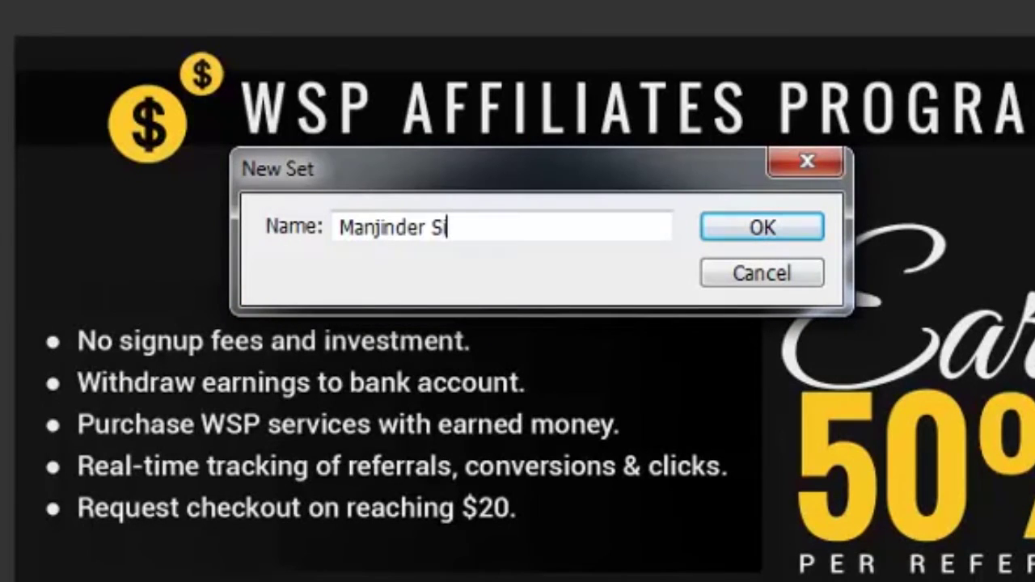
pyautogui.write('gh')
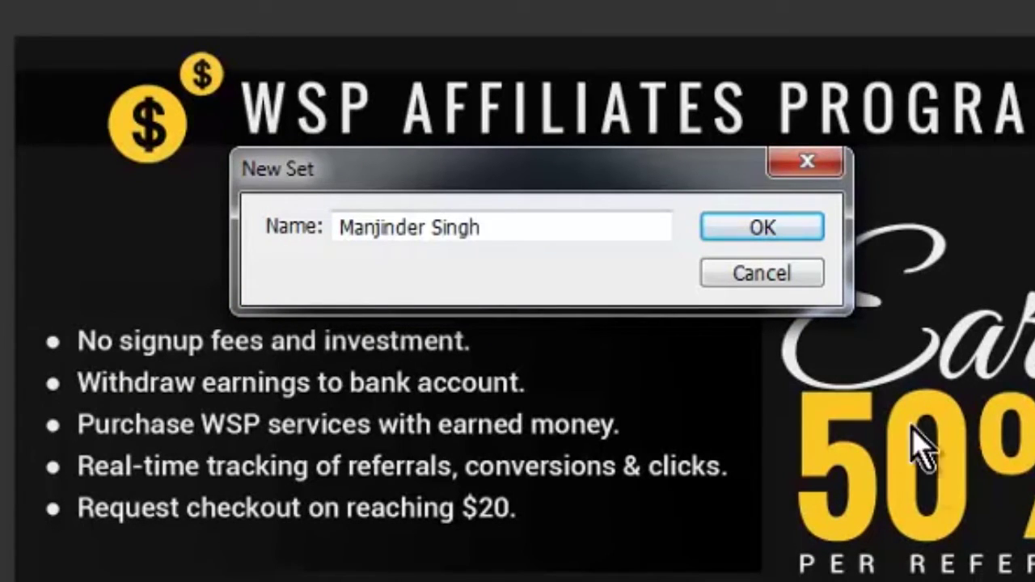
pyautogui.click(773, 223)
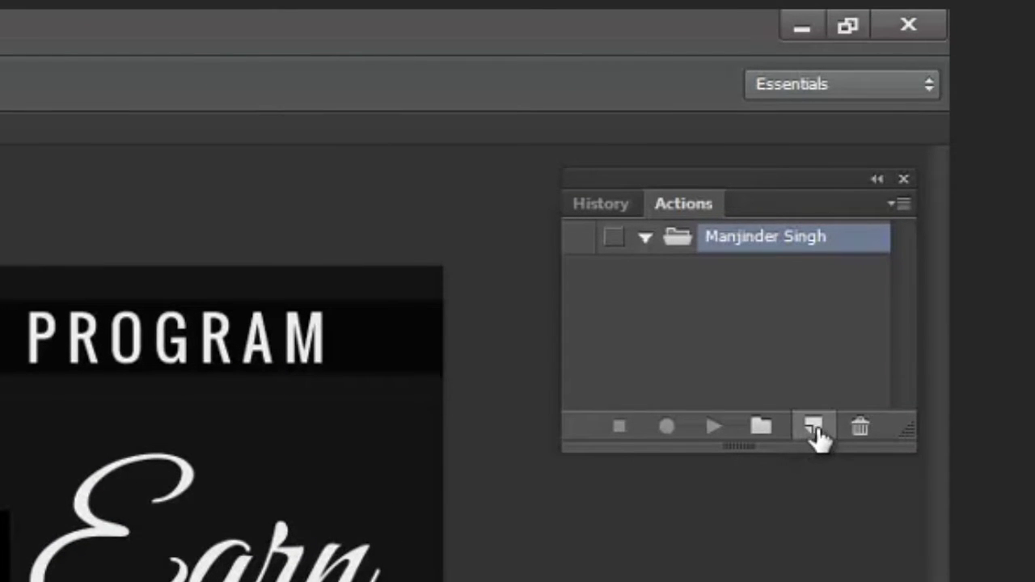
# - Create a new action named 'Add Border' and start recording it
pyautogui.click(813, 429)
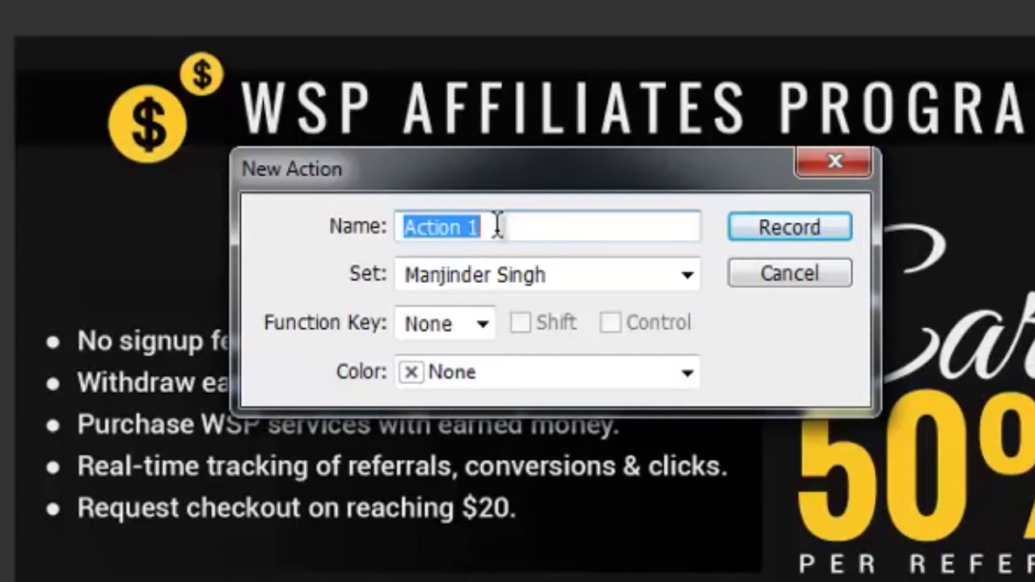
pyautogui.write('Add B')
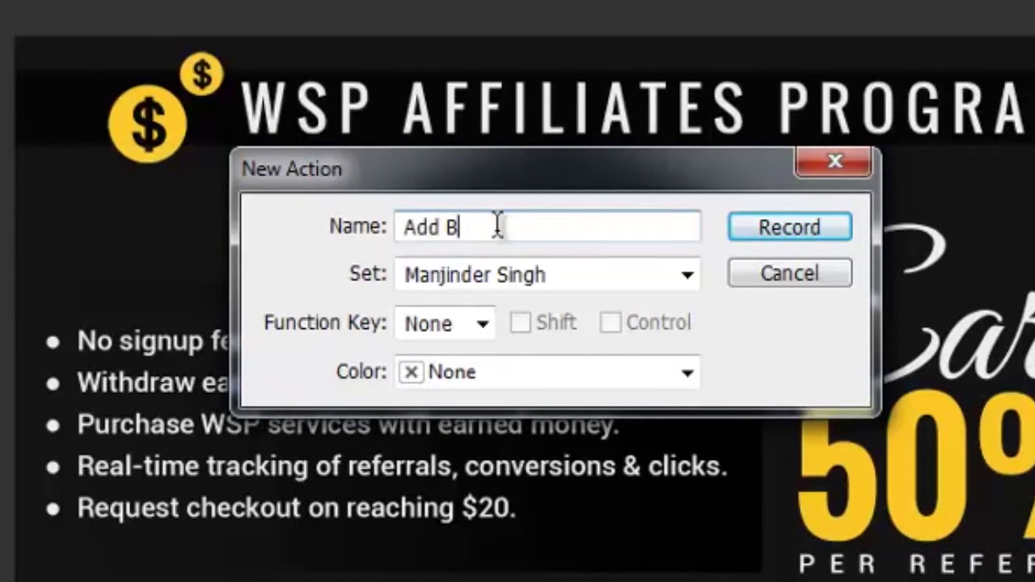
pyautogui.write('order')
pyautogui.press('Return')
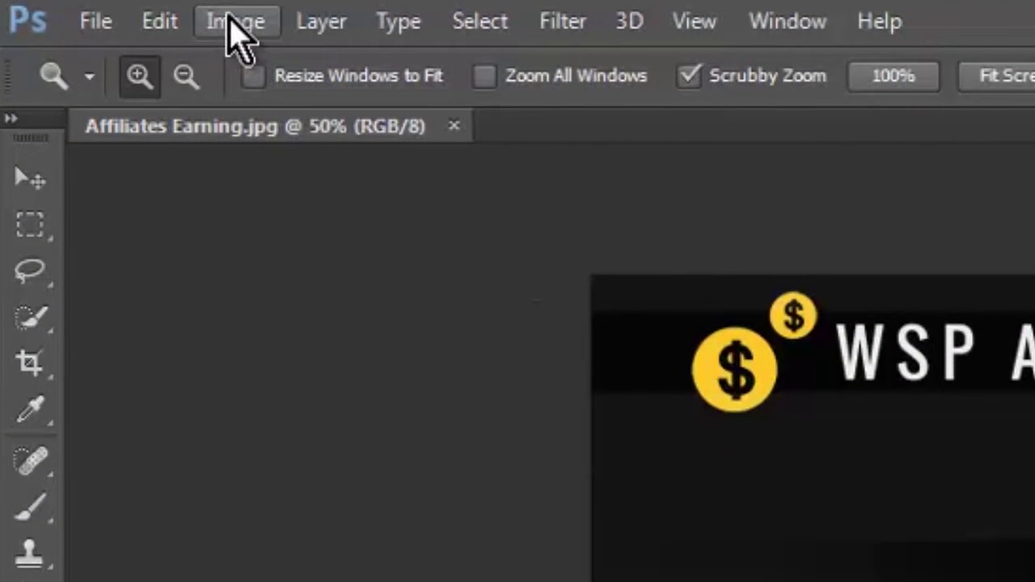
# - Set Canvas Size to a relative increase of 70 pixels width and 70 pixels height
pyautogui.click(228, 21)
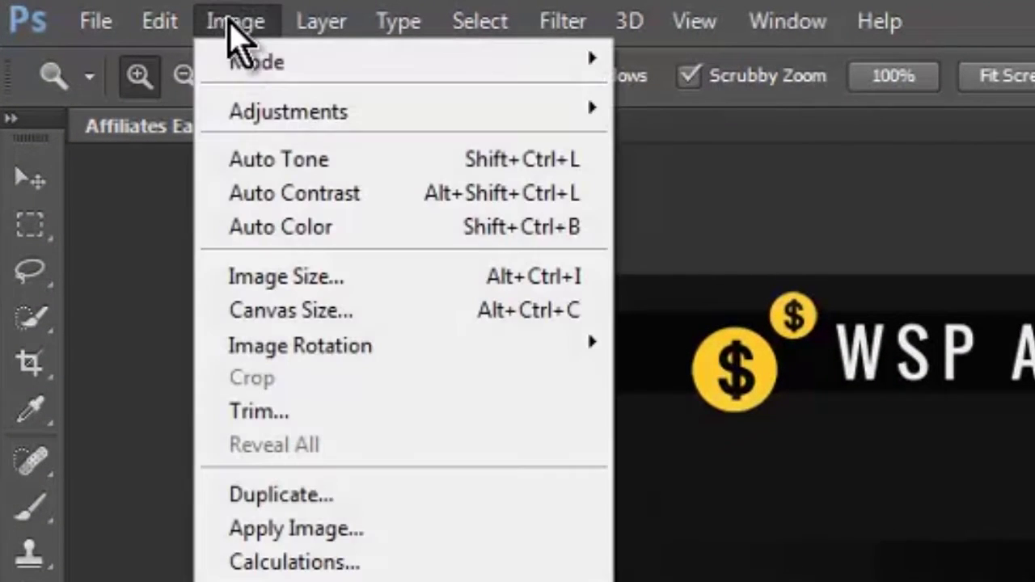
pyautogui.click(361, 310)
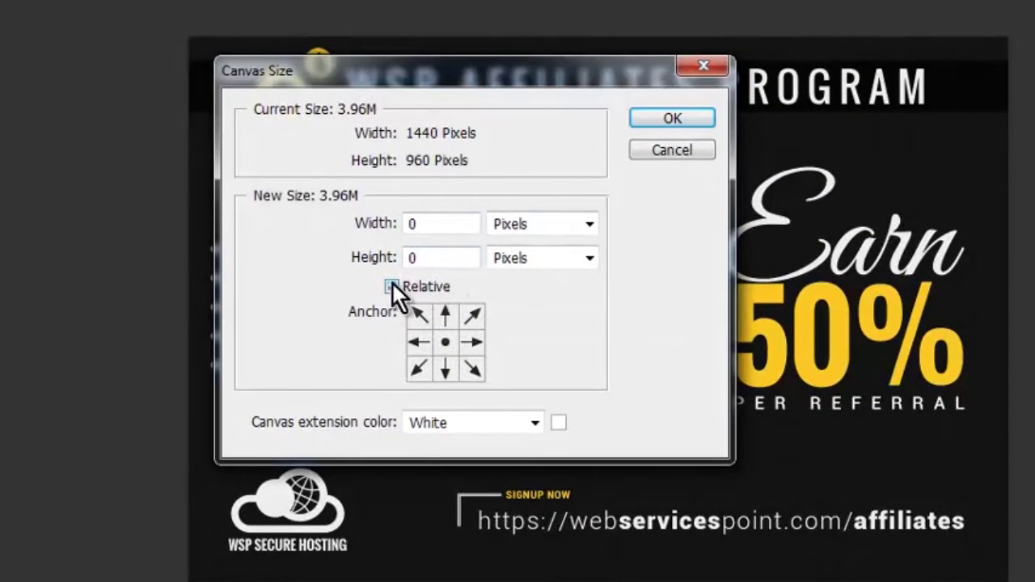
pyautogui.click(393, 286)
pyautogui.click(391, 289)
pyautogui.click(588, 224)
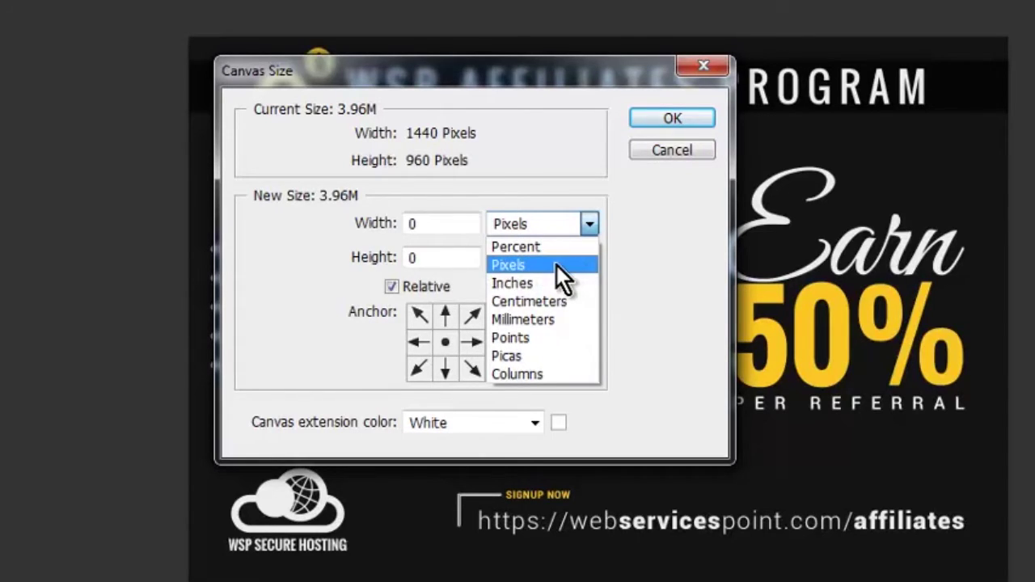
pyautogui.click(557, 265)
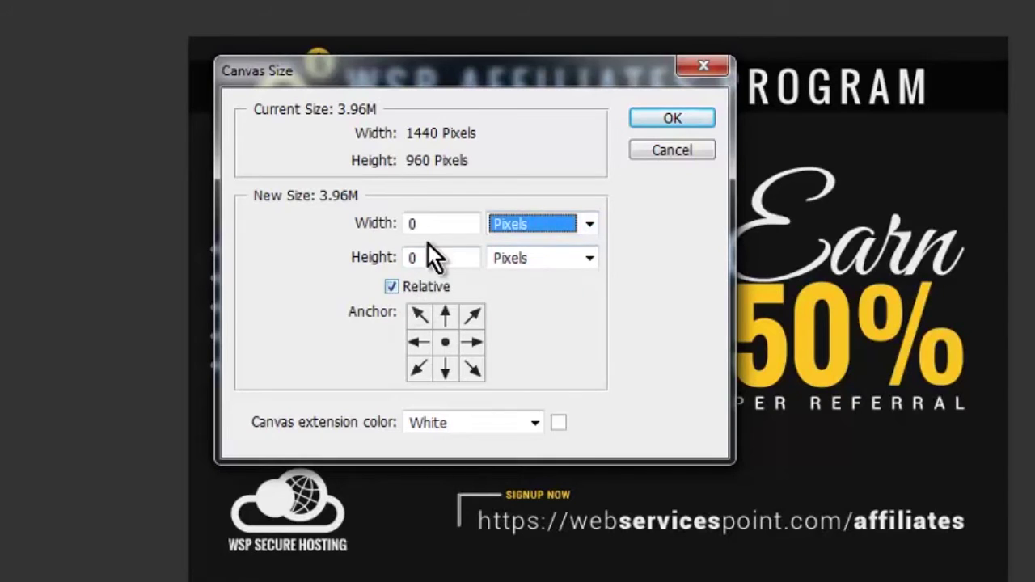
pyautogui.doubleClick(434, 220)
pyautogui.write('7')
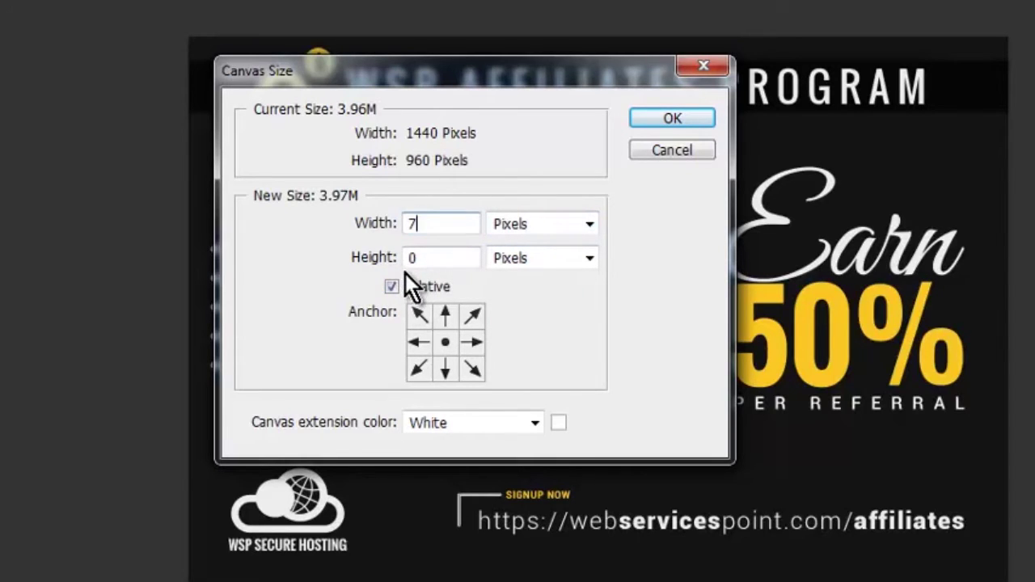
pyautogui.write('0')
pyautogui.doubleClick(412, 258)
pyautogui.write('7')
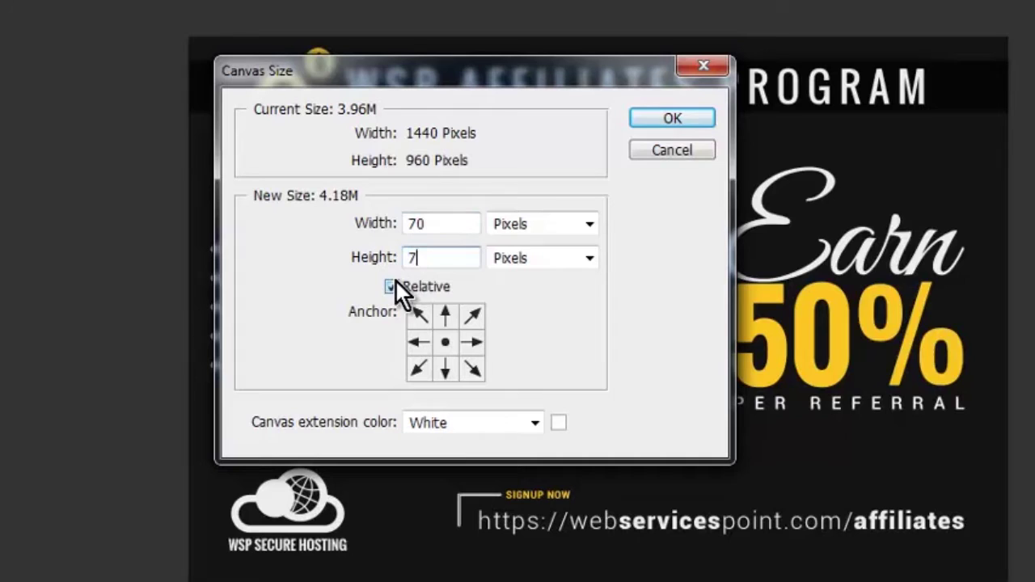
pyautogui.write('0')
pyautogui.click(529, 425)
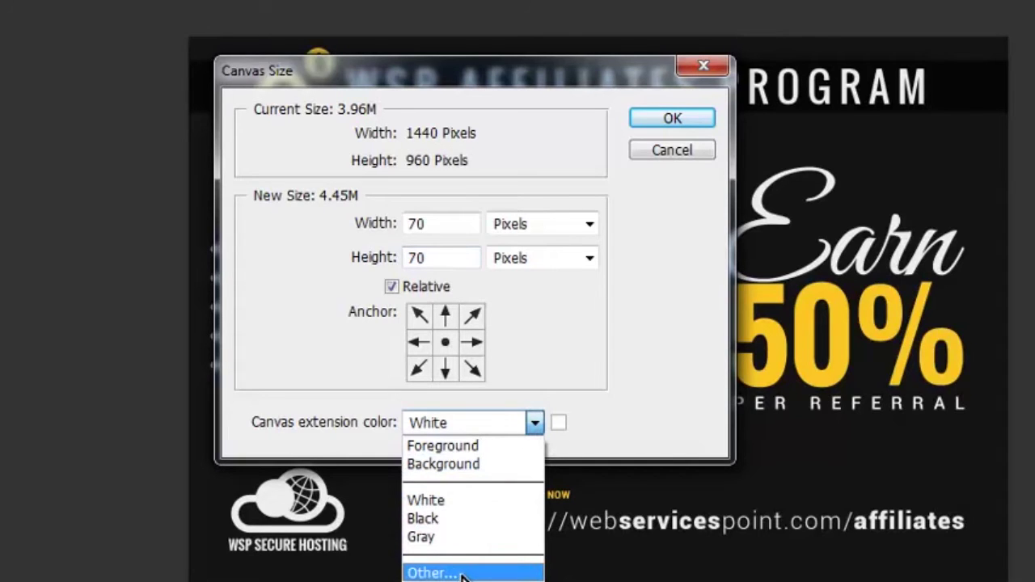
pyautogui.click(470, 574)
pyautogui.write('b63131')
pyautogui.moveTo(638, 266)
pyautogui.mouseDown()
pyautogui.moveTo(577, 377)
pyautogui.moveTo(502, 404)
pyautogui.moveTo(573, 266)
pyautogui.mouseUp()
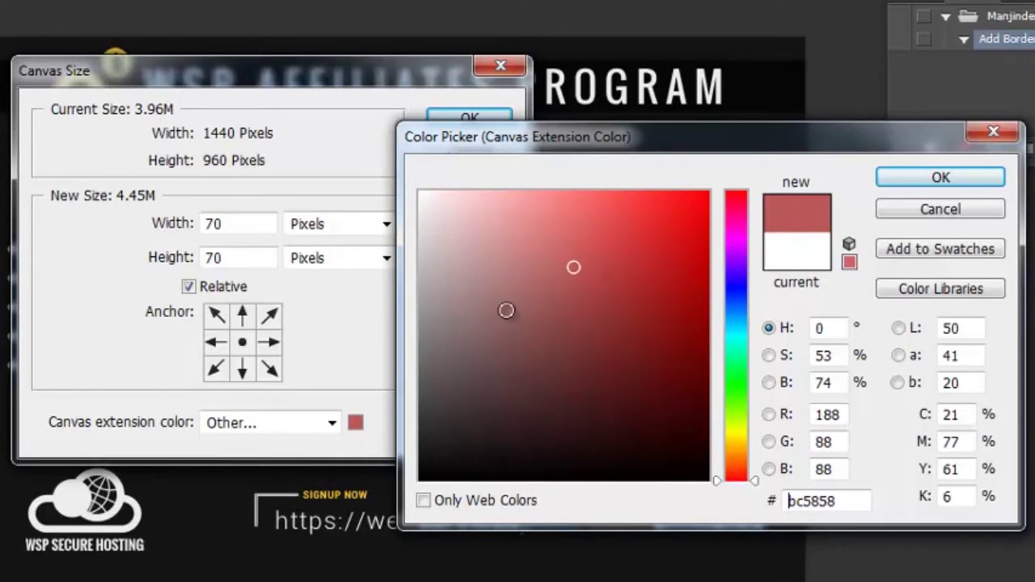
pyautogui.click(492, 278)
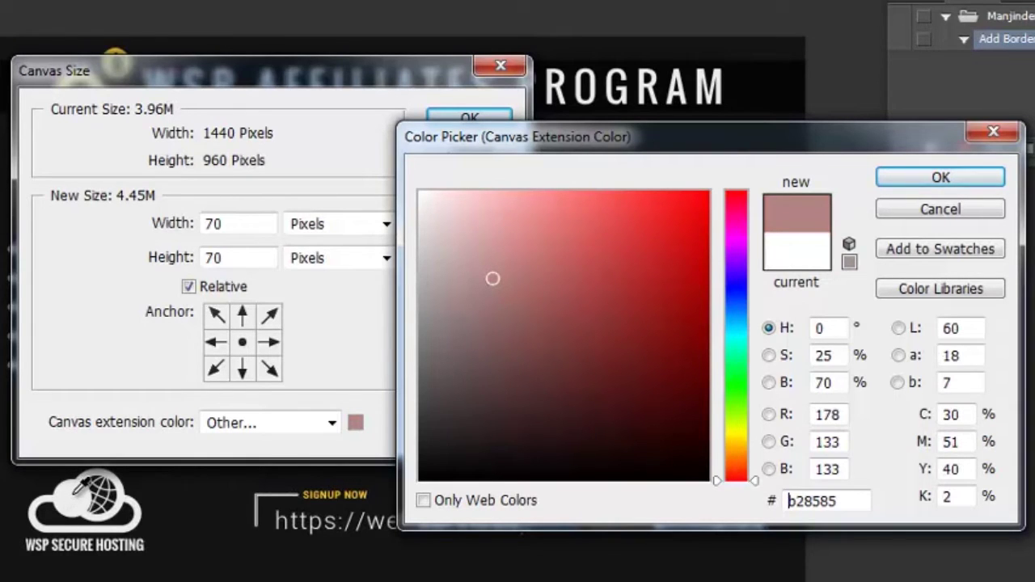
pyautogui.click(64, 516)
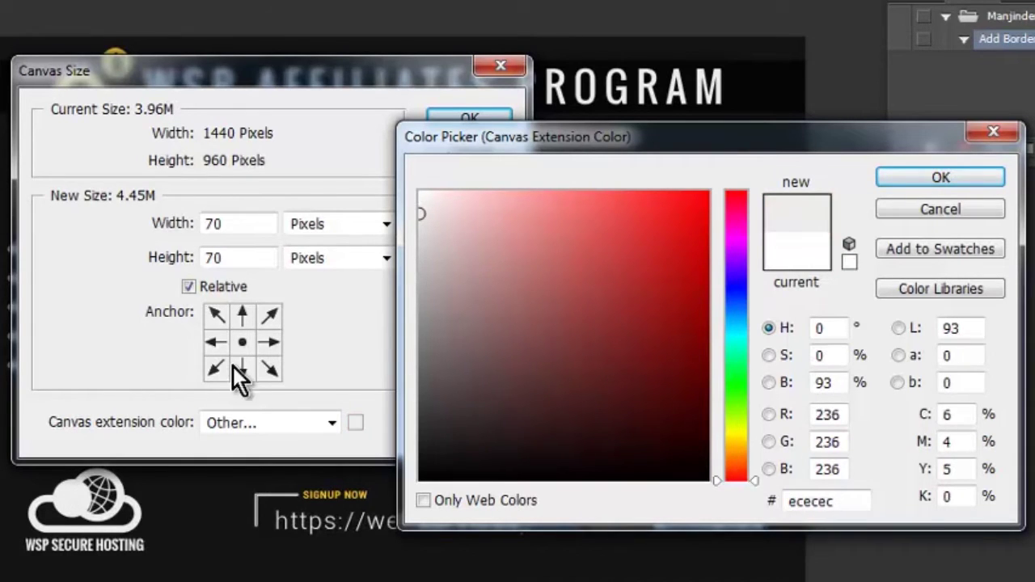
pyautogui.click(921, 179)
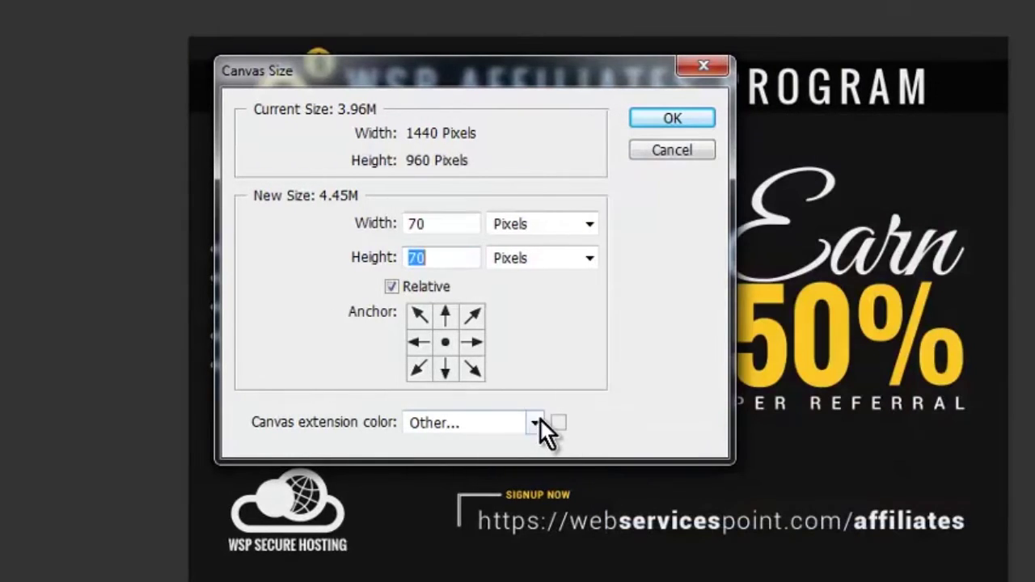
pyautogui.click(541, 420)
pyautogui.click(454, 502)
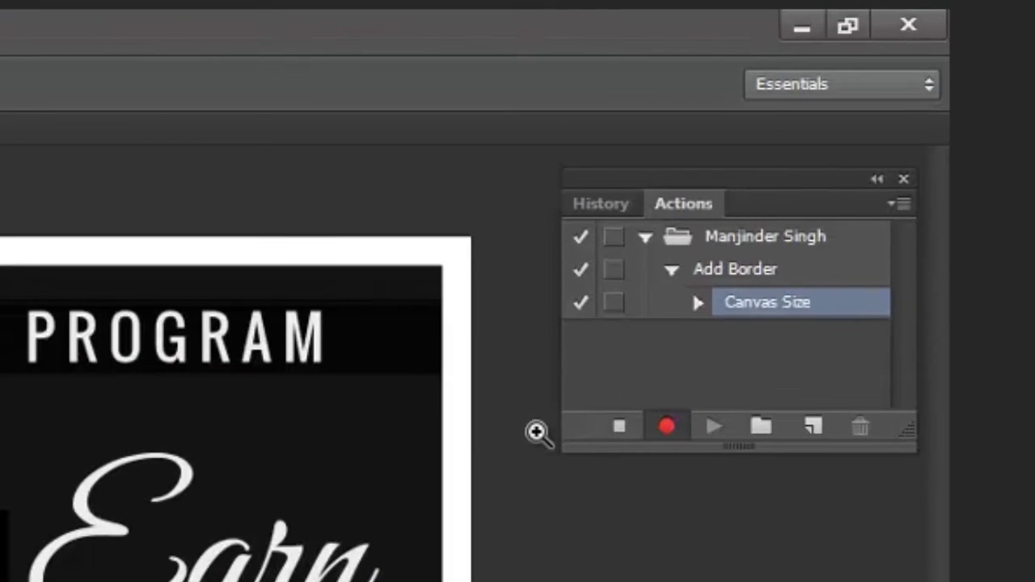
# - Stop recording the Add Border action and close the bordered image
pyautogui.click(620, 433)
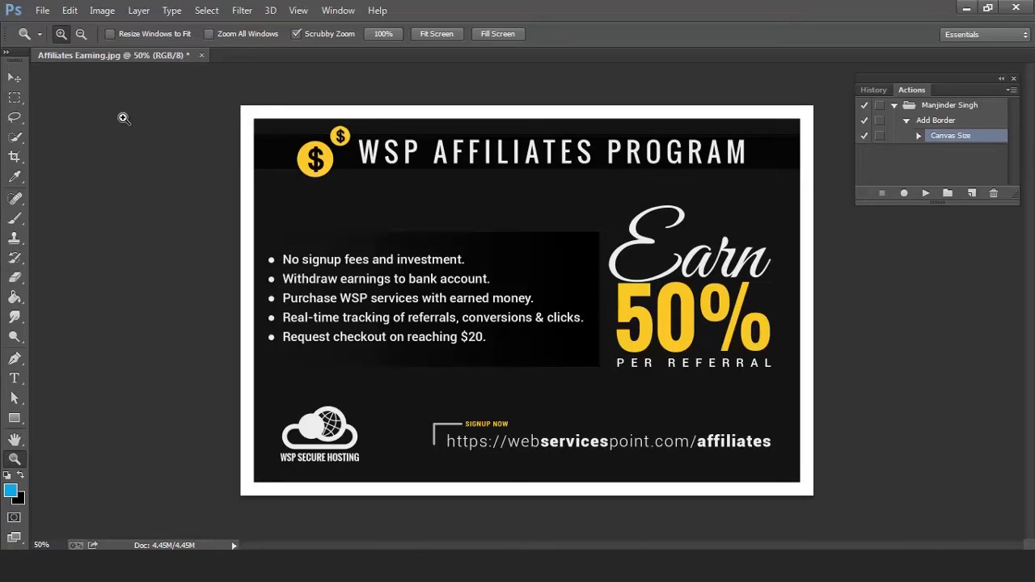
pyautogui.click(201, 117)
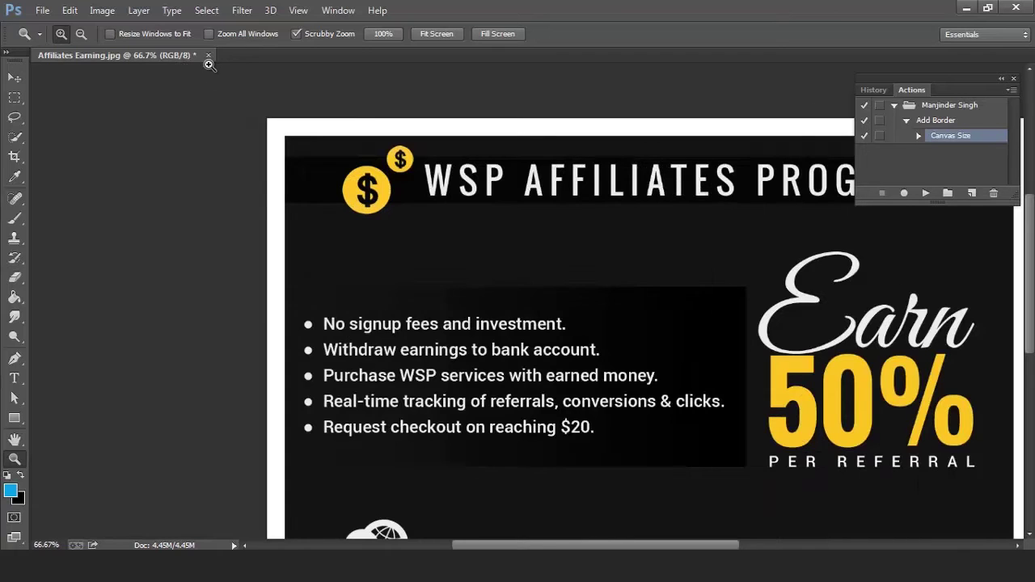
pyautogui.click(208, 55)
# - Discard changes to the image and go to File > Scripts for the Image Processor
pyautogui.click(524, 224)
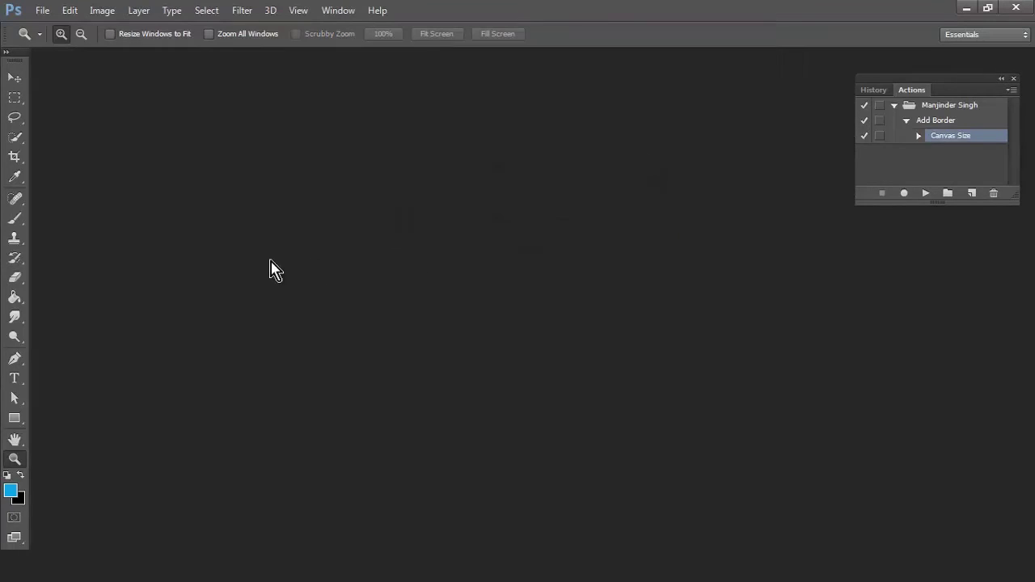
pyautogui.click(62, 12)
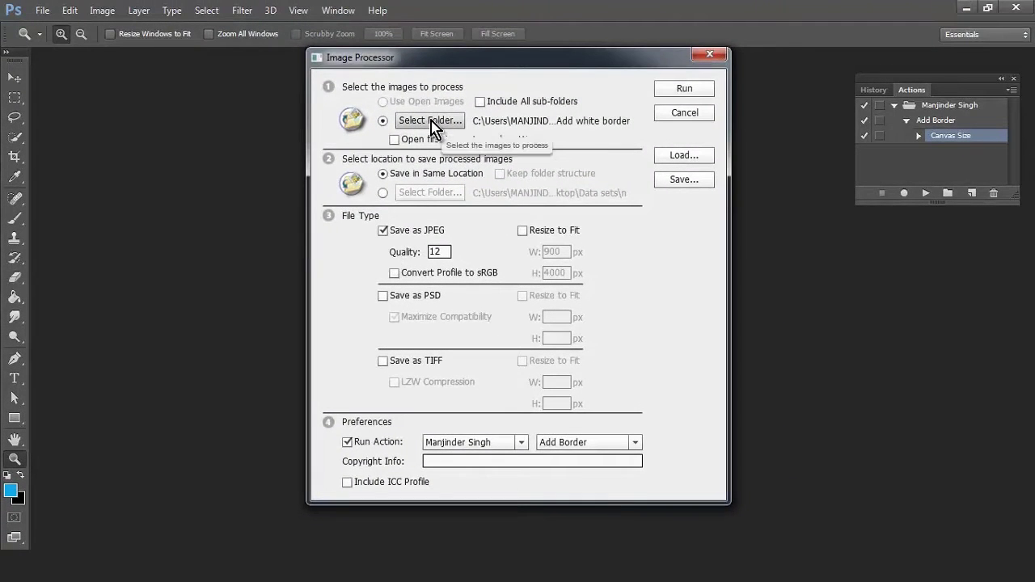
# - Choose 'Add white border' as the Image Processor's source folder
pyautogui.click(435, 128)
pyautogui.moveTo(565, 157)
pyautogui.mouseDown()
pyautogui.moveTo(565, 131)
pyautogui.moveTo(578, 122)
pyautogui.moveTo(550, 76)
pyautogui.mouseUp()
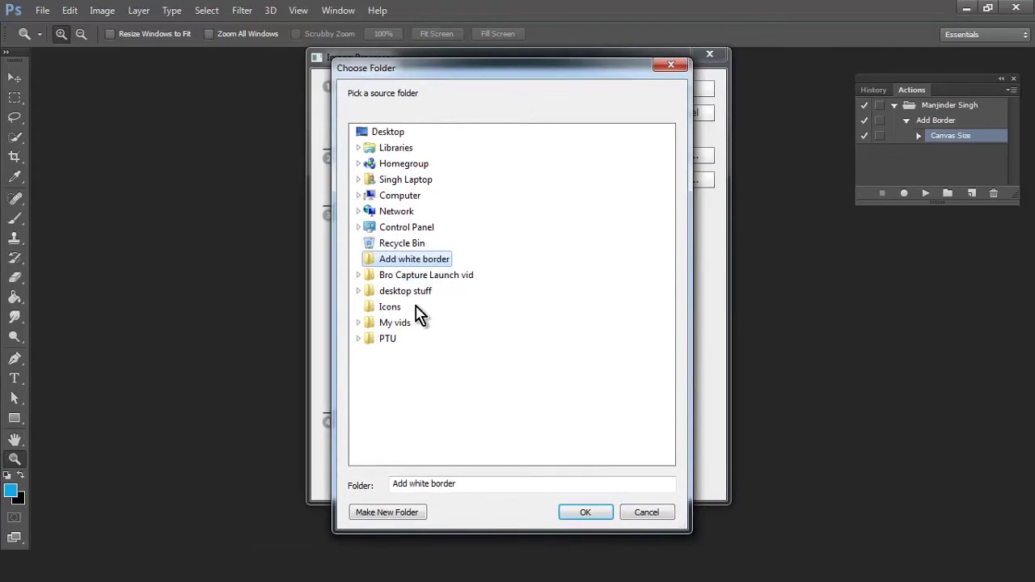
pyautogui.click(586, 513)
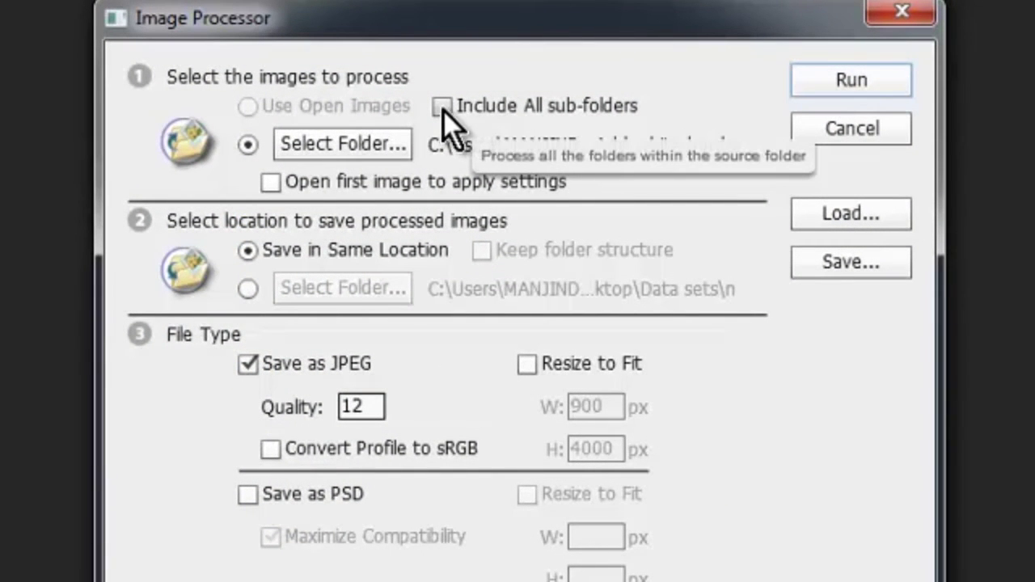
pyautogui.click(442, 108)
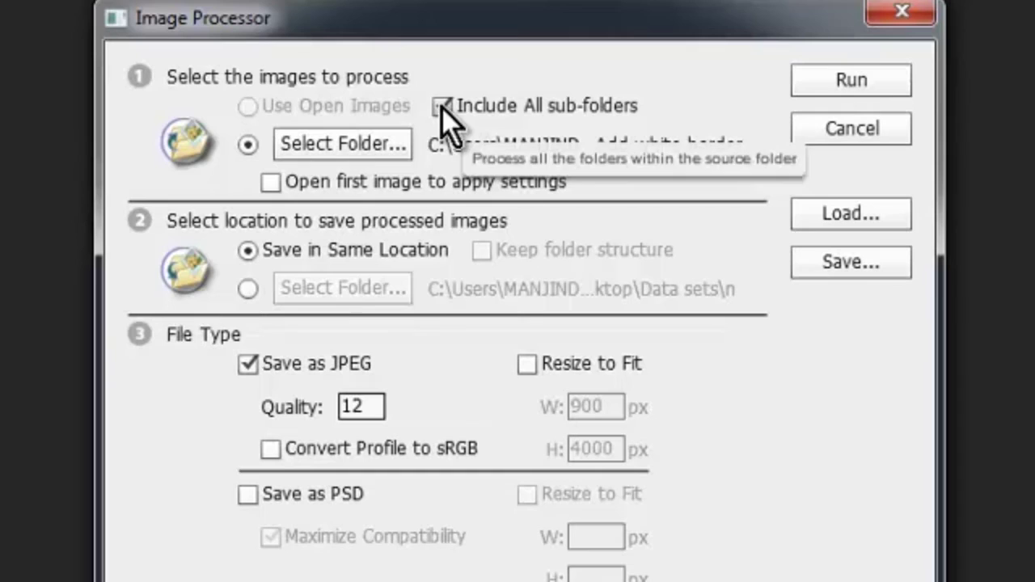
pyautogui.click(442, 107)
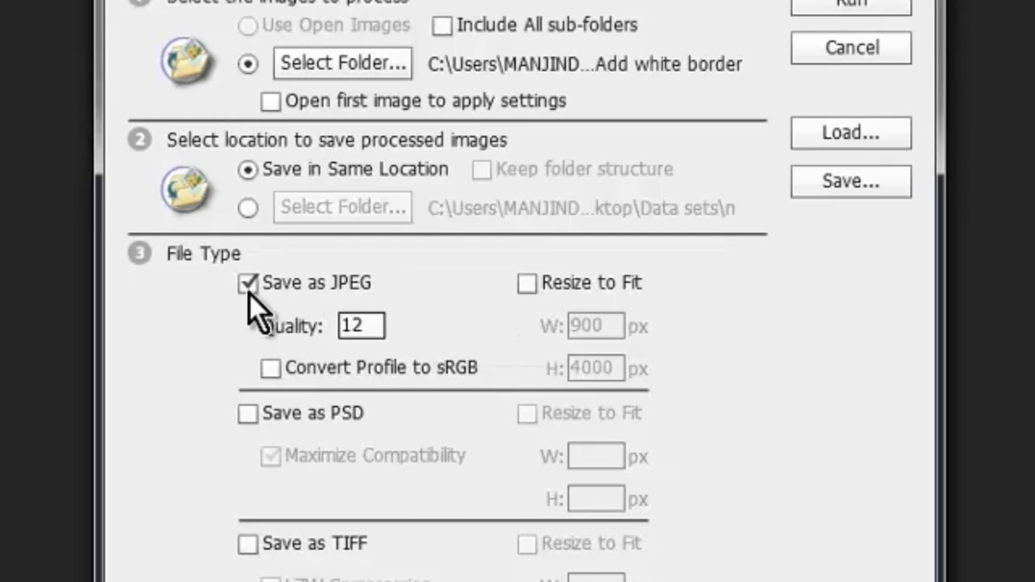
pyautogui.doubleClick(368, 326)
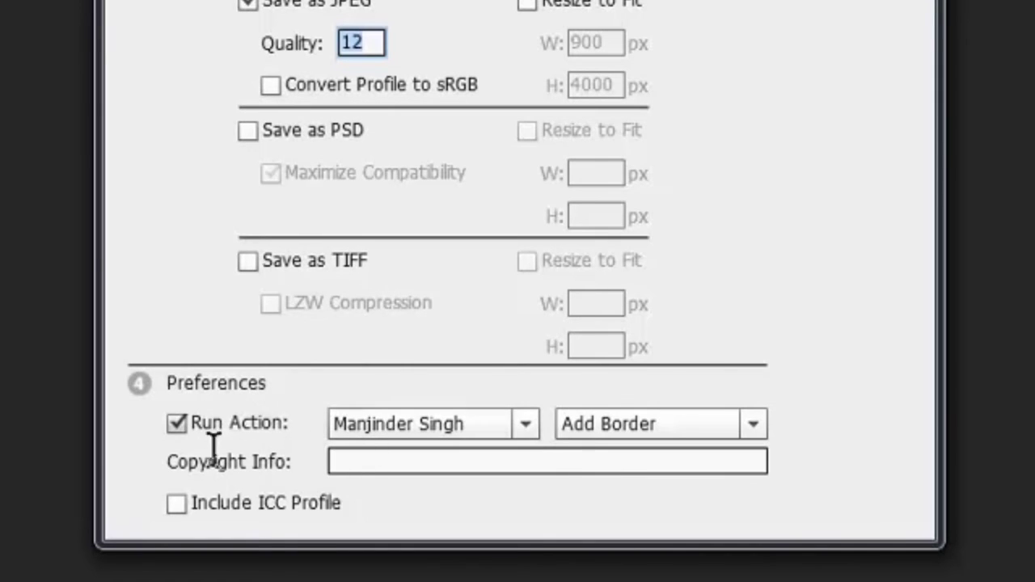
pyautogui.click(518, 428)
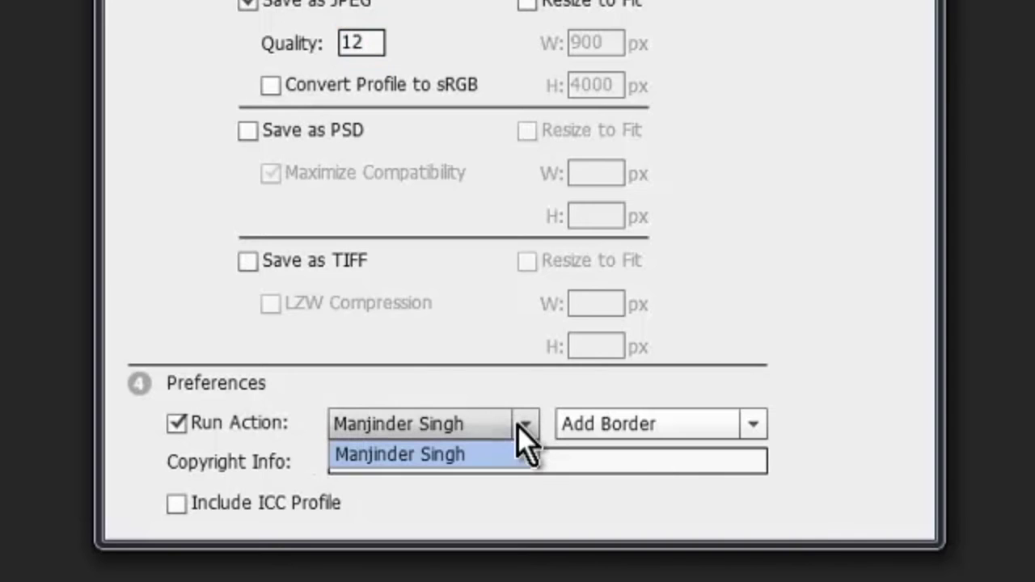
pyautogui.click(477, 453)
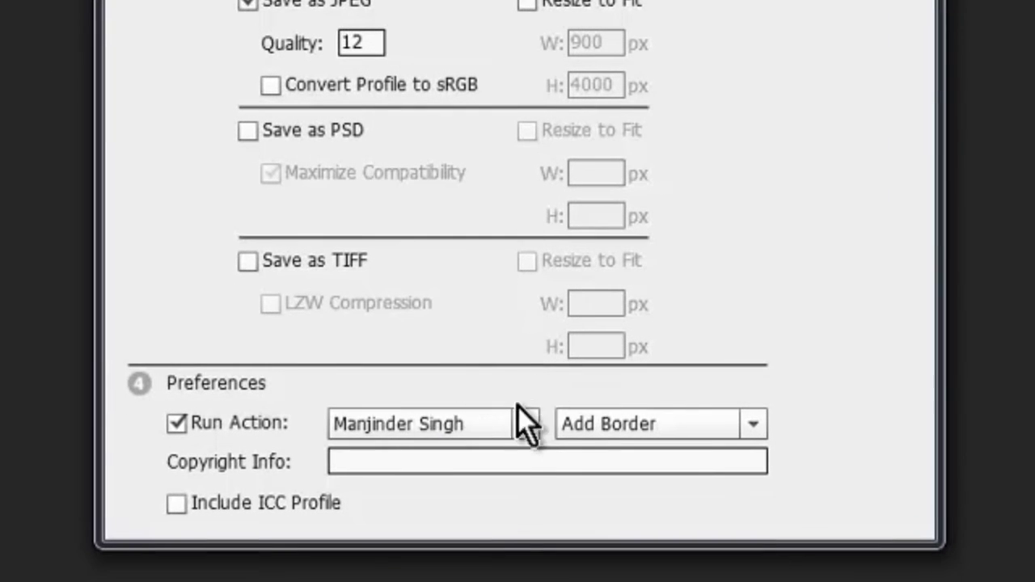
pyautogui.click(522, 419)
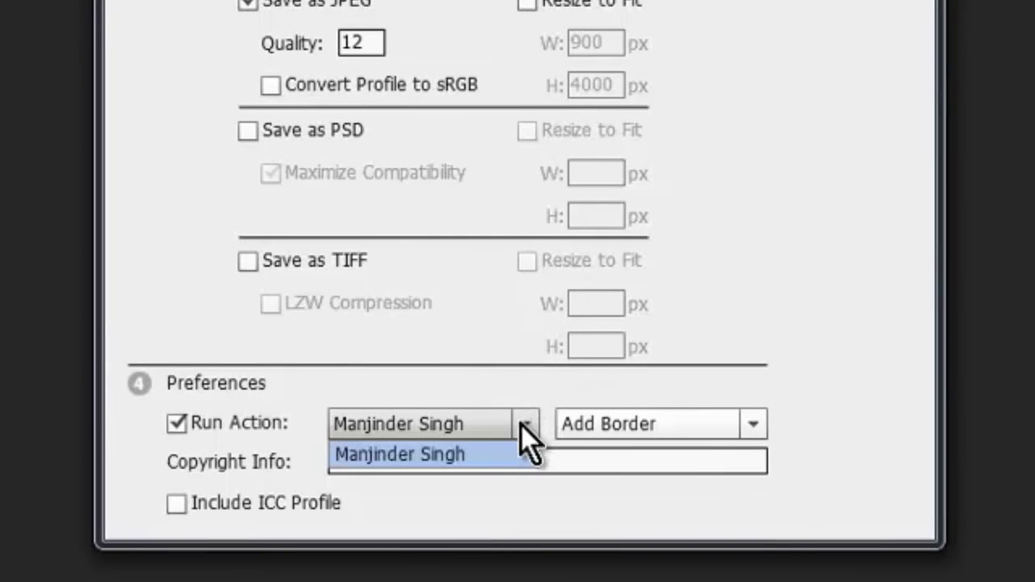
pyautogui.click(479, 454)
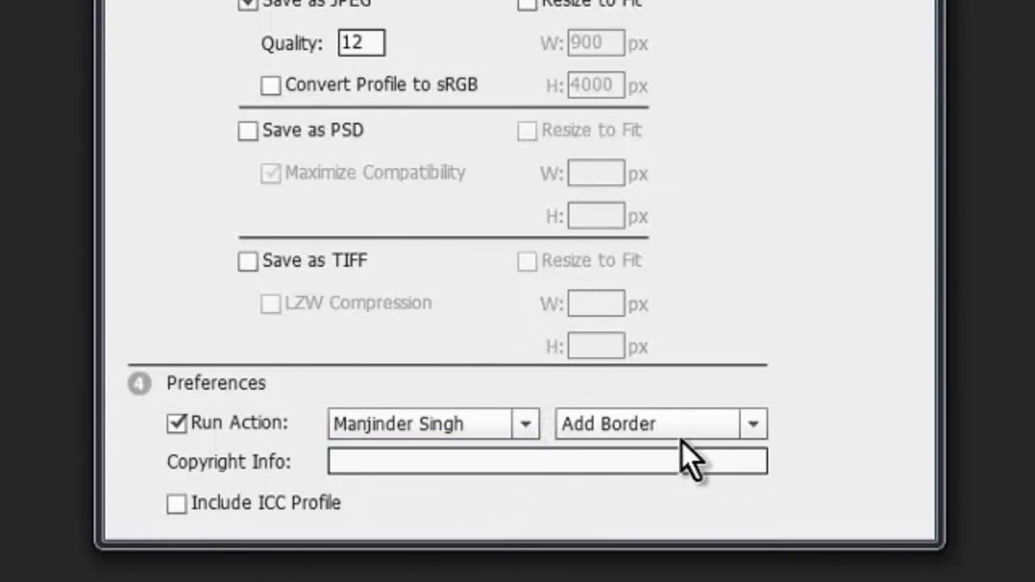
pyautogui.click(720, 424)
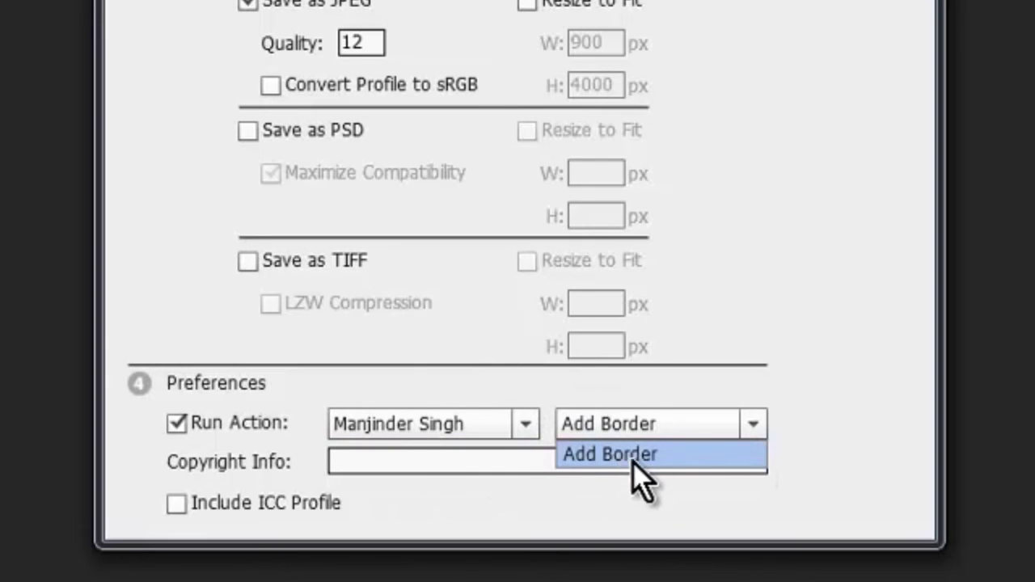
pyautogui.click(657, 457)
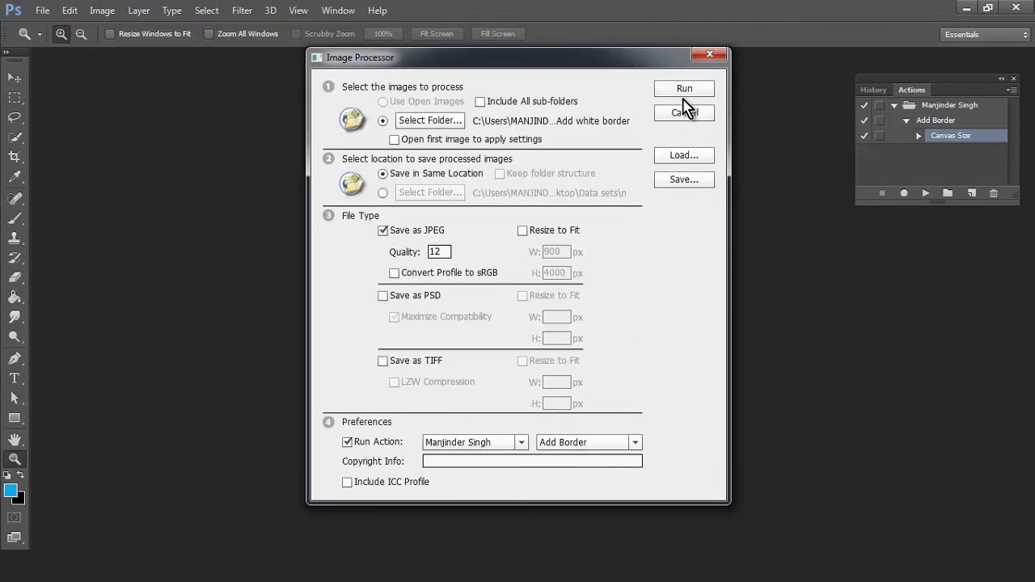
# - Run the Image Processor batch, then switch to the Add white border folder in Explorer
pyautogui.click(684, 90)
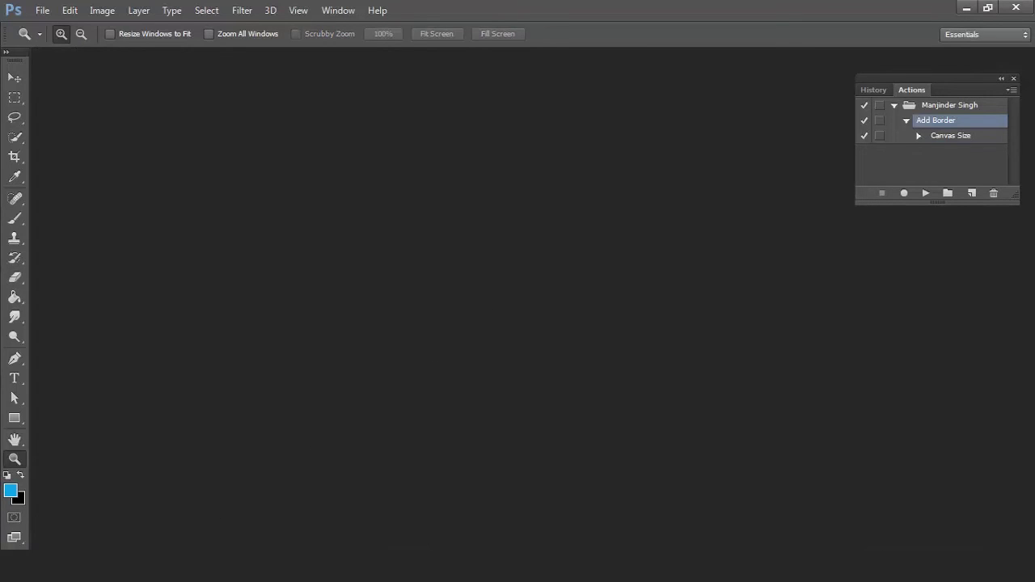
pyautogui.click(967, 7)
# - Select Affiliates Earning and cycle the folder view through List and Details to thumbnails
pyautogui.click(558, 465)
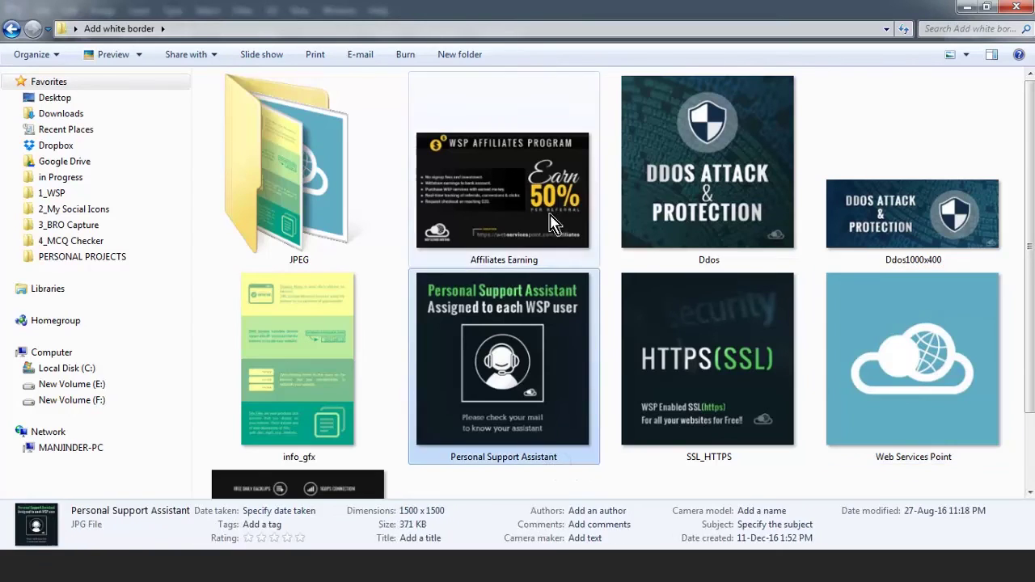
pyautogui.click(506, 202)
pyautogui.click(953, 54)
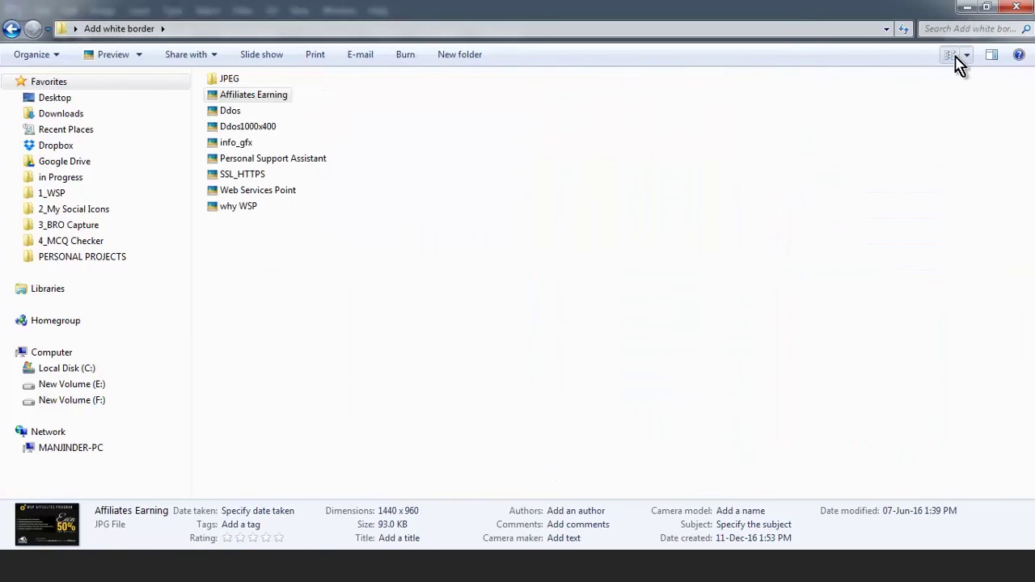
pyautogui.click(953, 54)
pyautogui.click(967, 54)
pyautogui.click(975, 48)
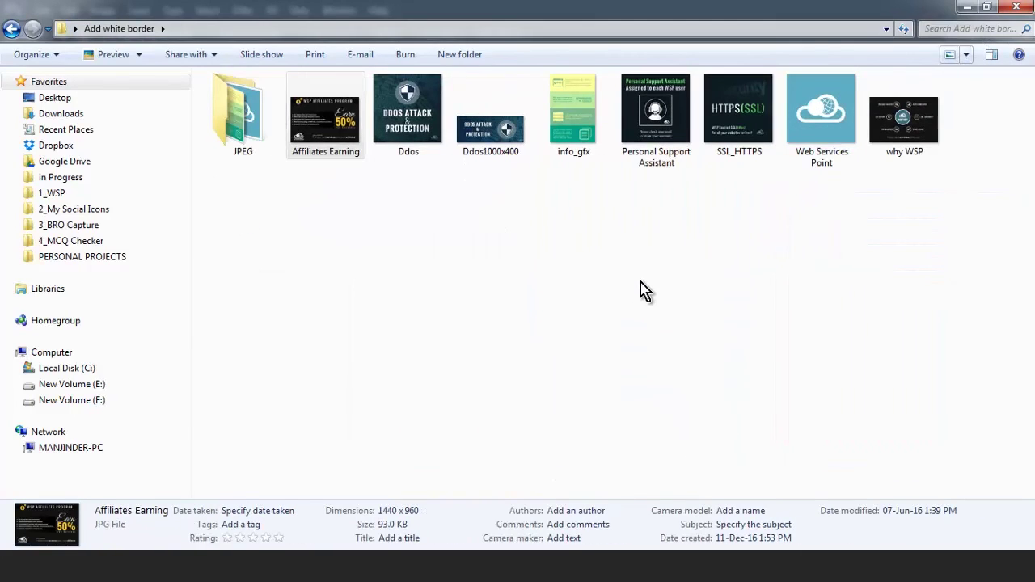
# - Preview the original images in the photo viewer, close it, and select the JPEG folder
pyautogui.doubleClick(332, 139)
pyautogui.press('Right')
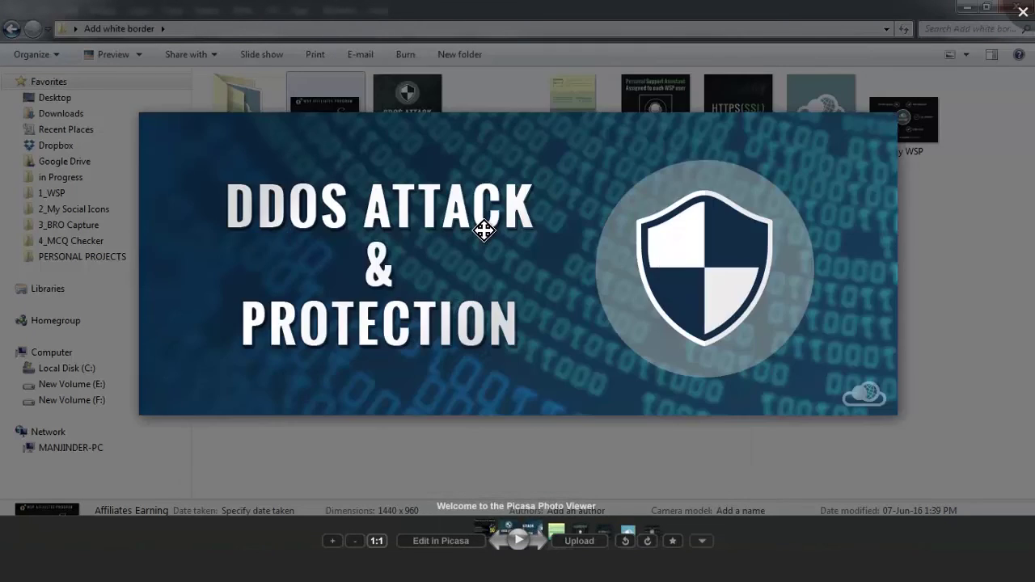
pyautogui.press('Right')
pyautogui.press('Right')
pyautogui.click(864, 81)
pyautogui.click(723, 27)
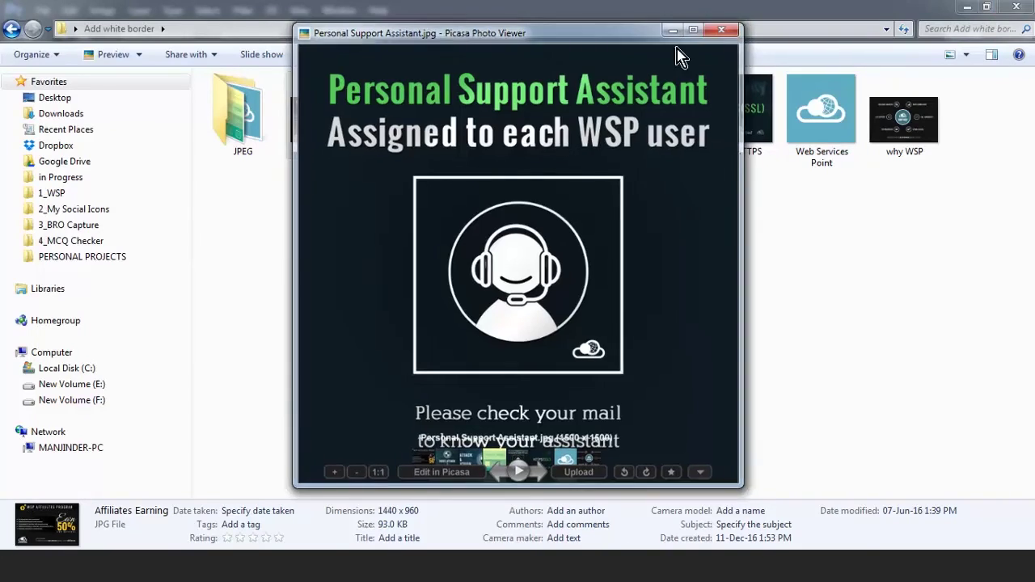
pyautogui.click(256, 150)
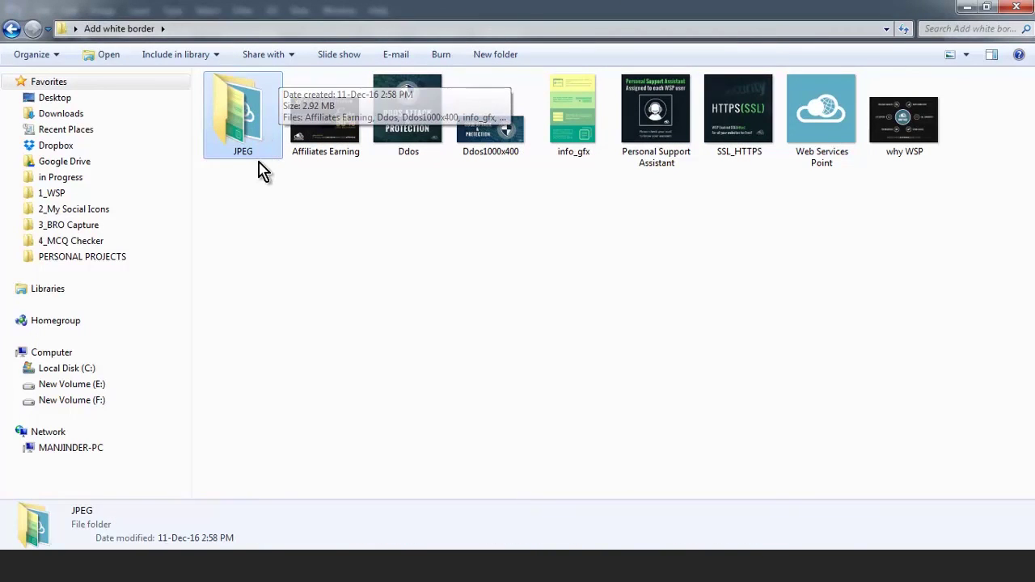
# - Preview the JPEG folder's Affiliates Earning, Ddos and Personal Support Assistant copies in Picasa to confirm their white borders
pyautogui.doubleClick(243, 122)
pyautogui.click(289, 201)
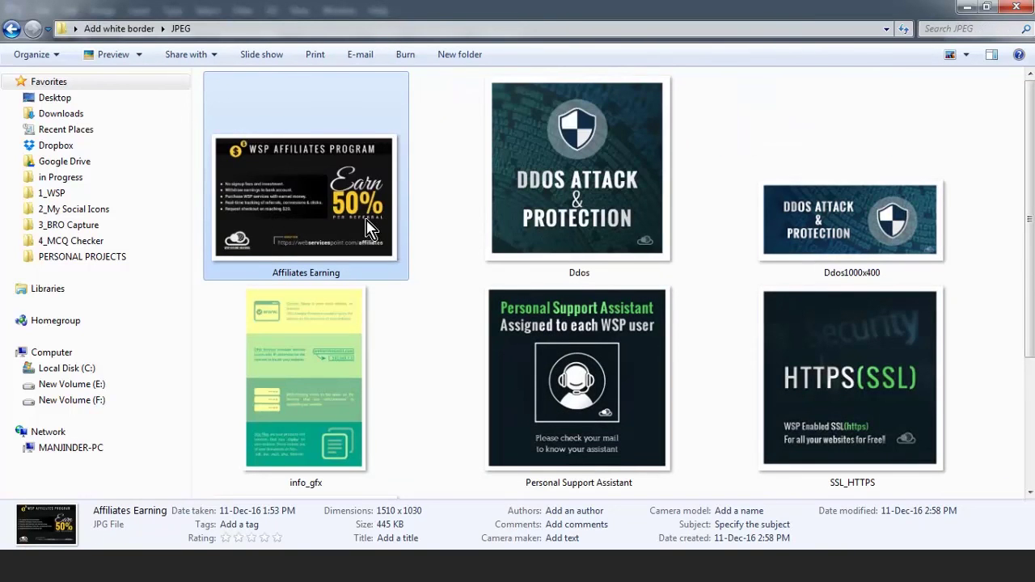
pyautogui.doubleClick(368, 215)
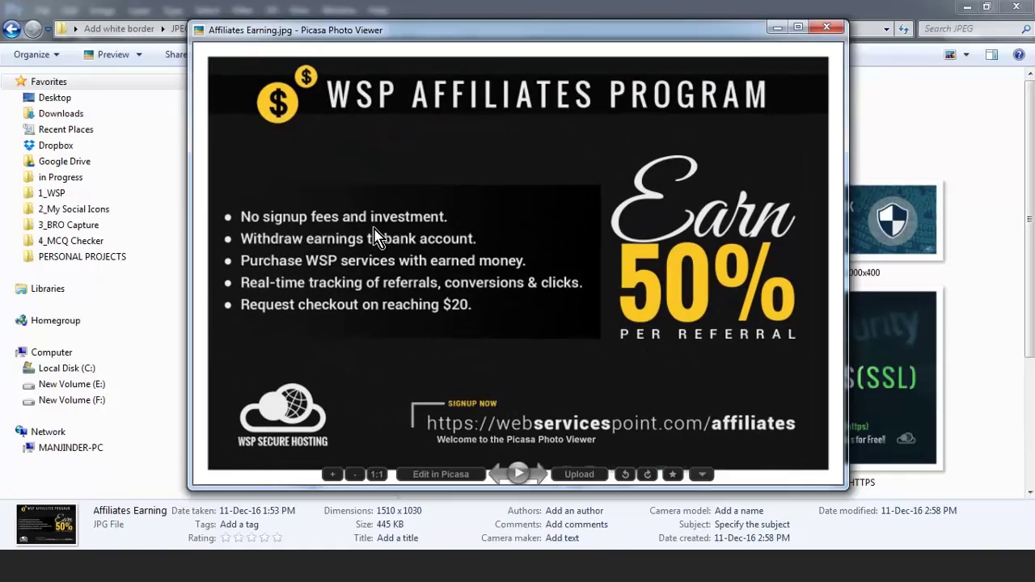
pyautogui.press('Right')
pyautogui.click(824, 30)
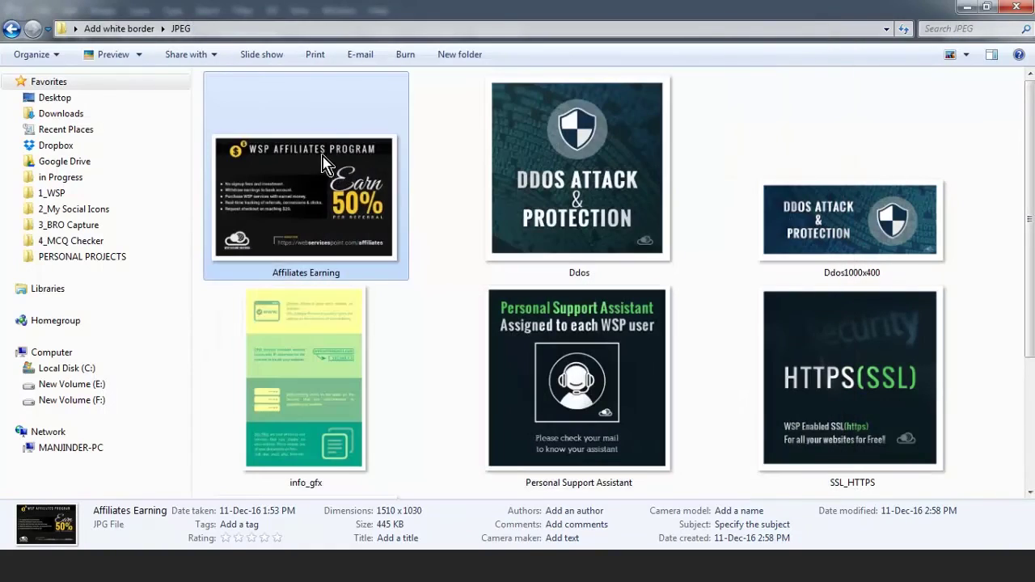
pyautogui.doubleClick(322, 163)
pyautogui.press('Right')
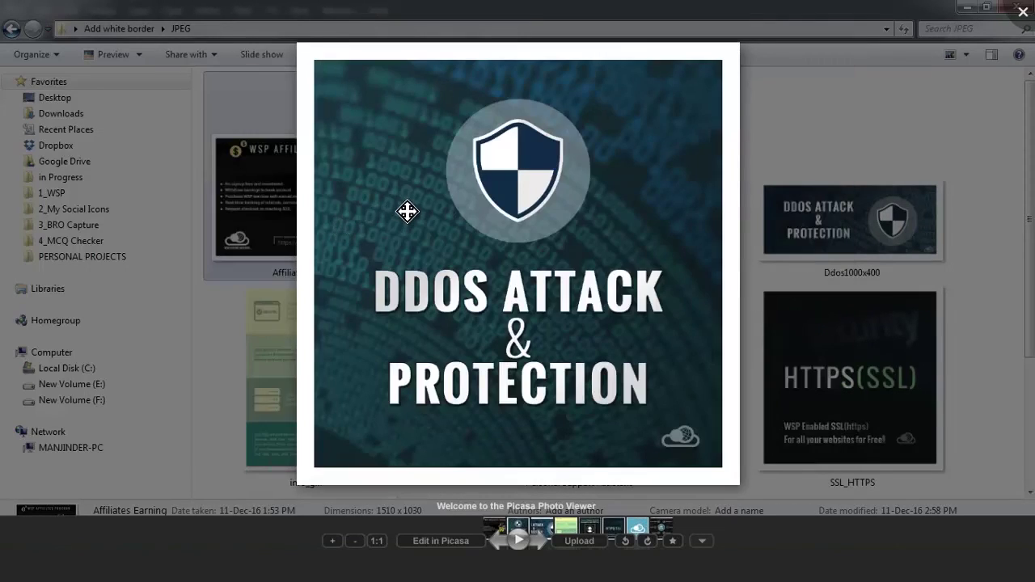
pyautogui.press('Right')
pyautogui.press('Right')
pyautogui.press('Right')
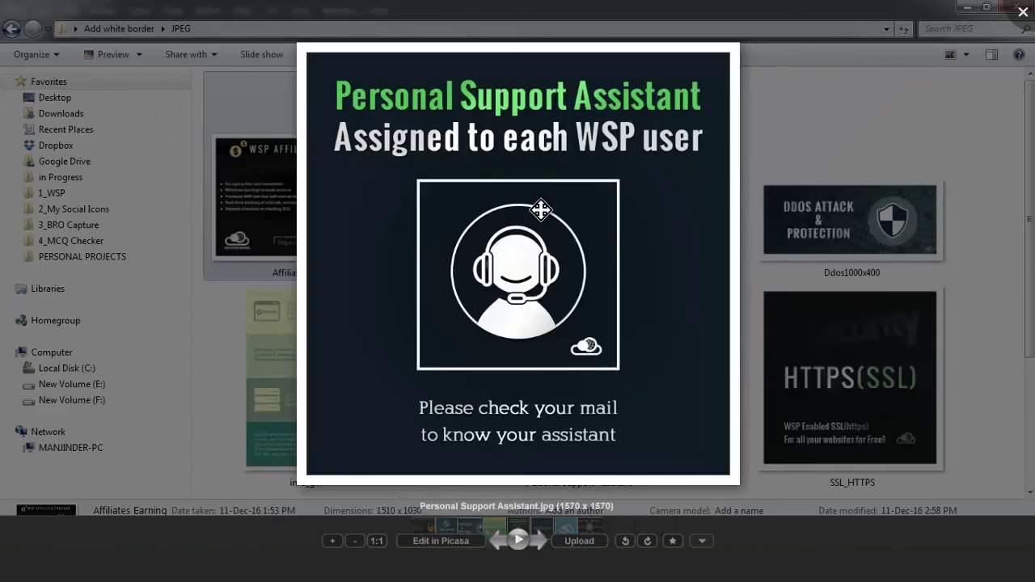
pyautogui.click(1023, 17)
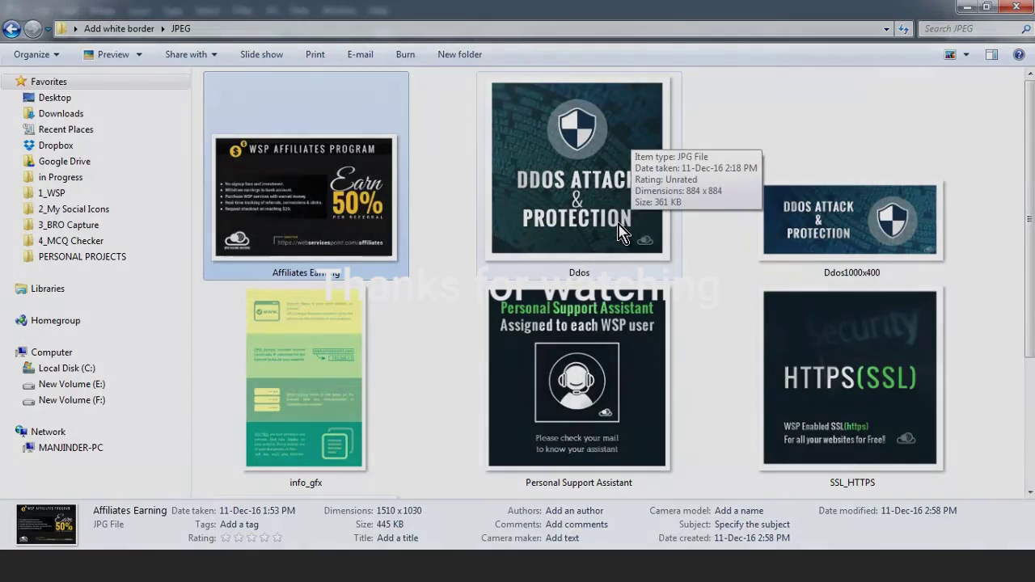